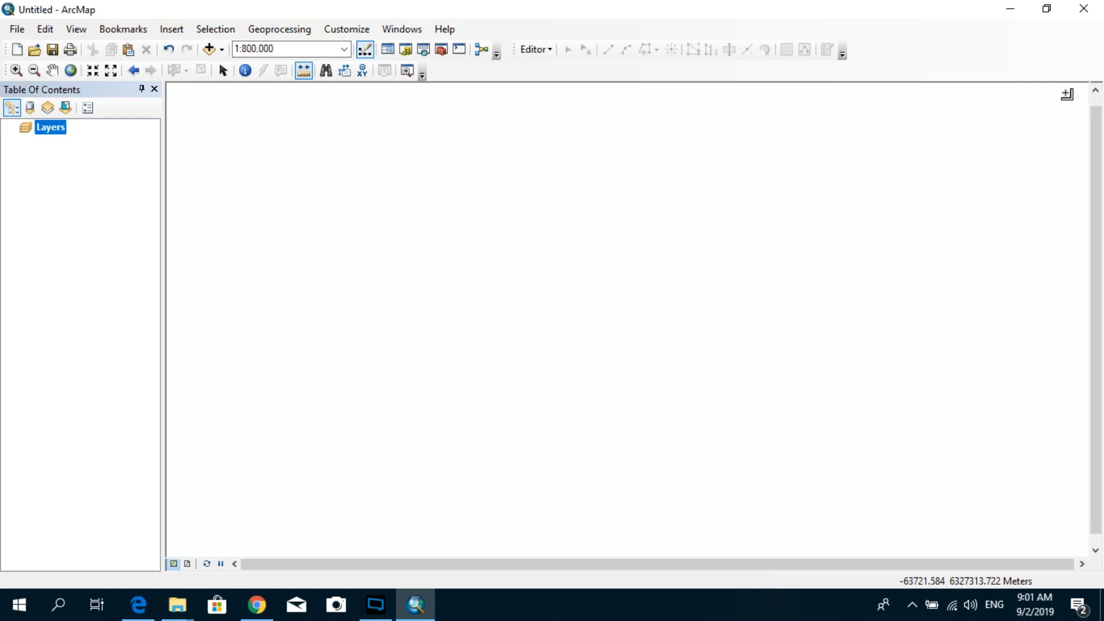
# Add ASTGTM2_S34E019_dem1.tif from the Rasater Resampling folder to the map and zoom in on it
pyautogui.click(408, 52)
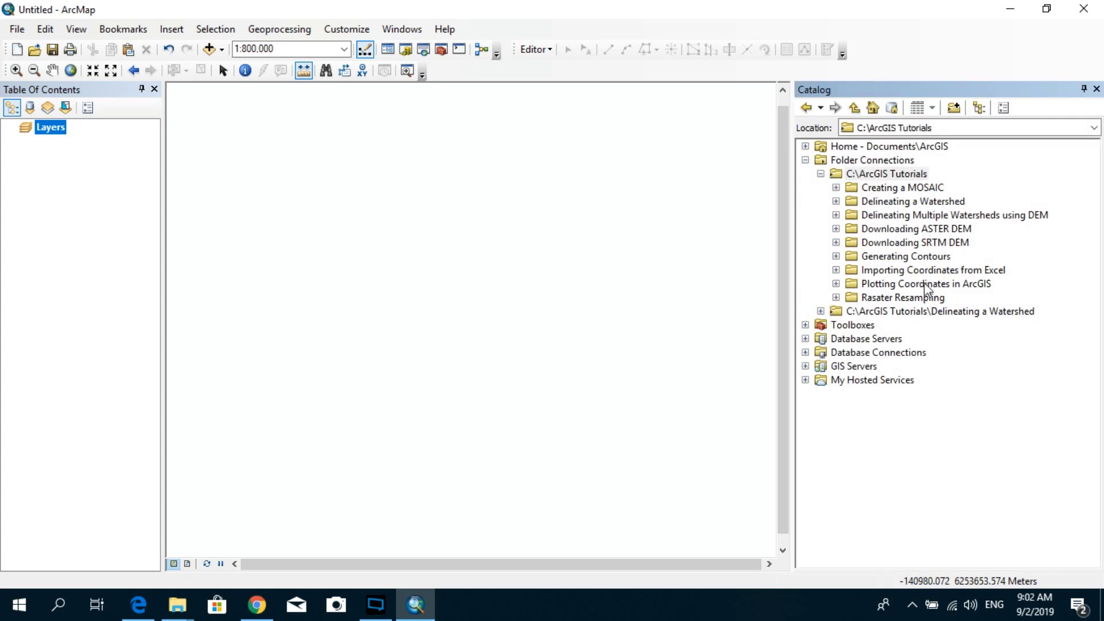
pyautogui.doubleClick(923, 298)
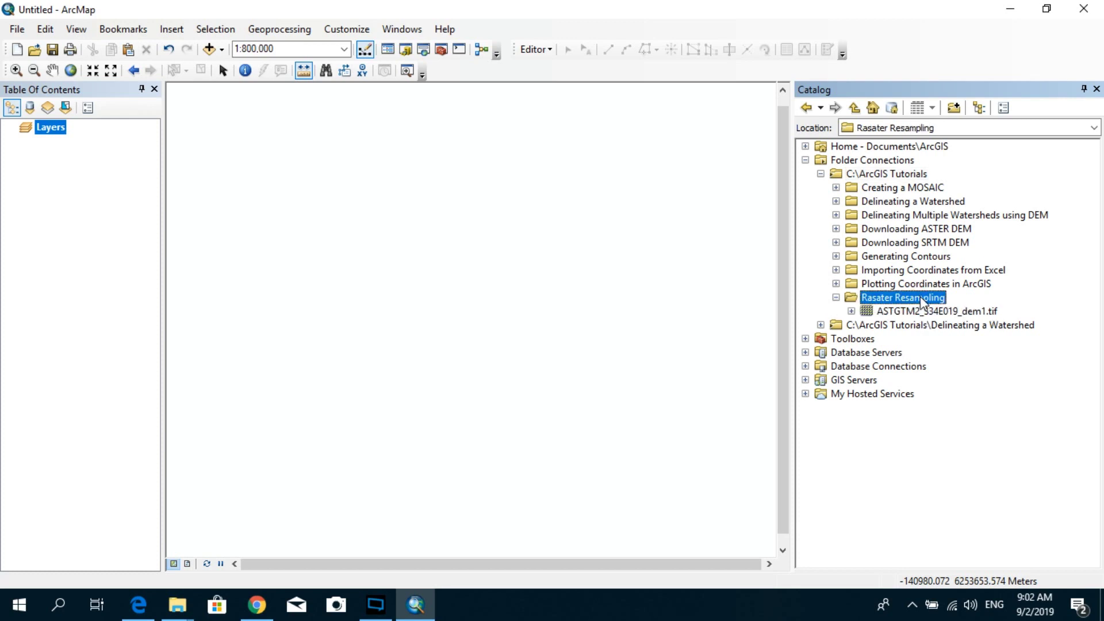
pyautogui.click(925, 312)
pyautogui.moveTo(922, 315)
pyautogui.mouseDown()
pyautogui.moveTo(468, 320)
pyautogui.moveTo(75, 266)
pyautogui.moveTo(92, 267)
pyautogui.mouseUp()
pyautogui.scroll(2, 403, 309)
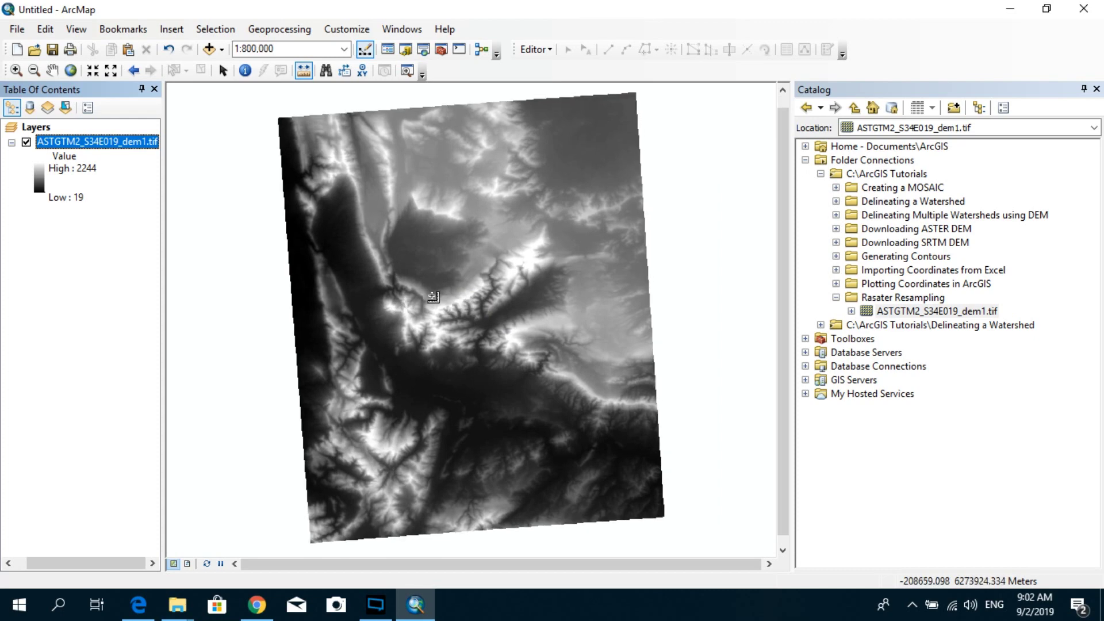
pyautogui.scroll(2, 439, 295)
pyautogui.scroll(5, 439, 296)
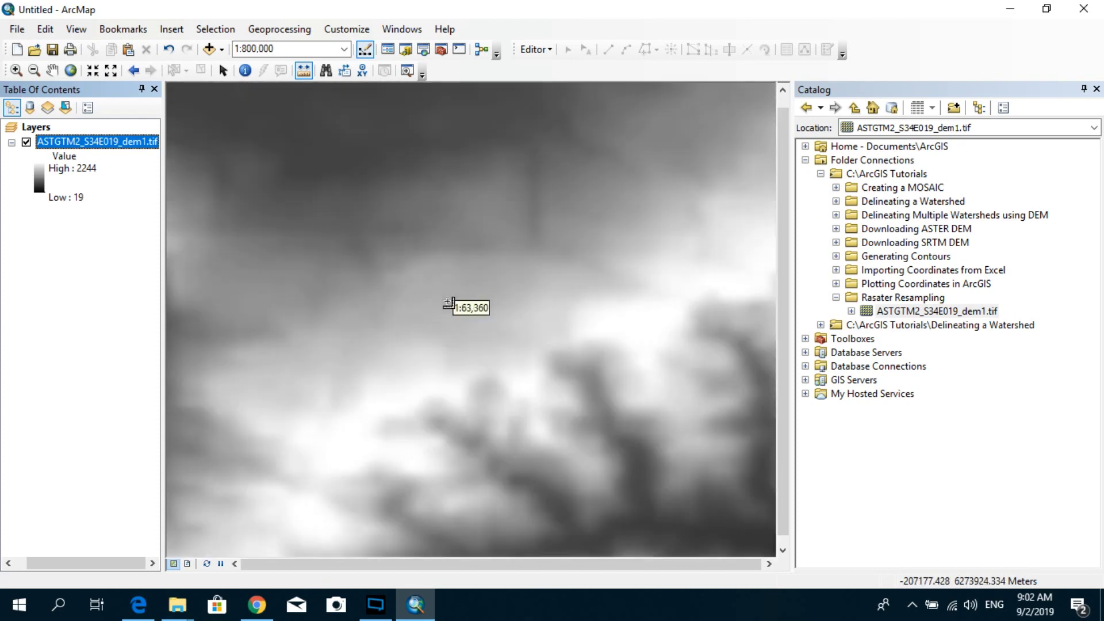
pyautogui.moveTo(488, 202); pyautogui.dragTo(542, 342)
pyautogui.scroll(3, 484, 307)
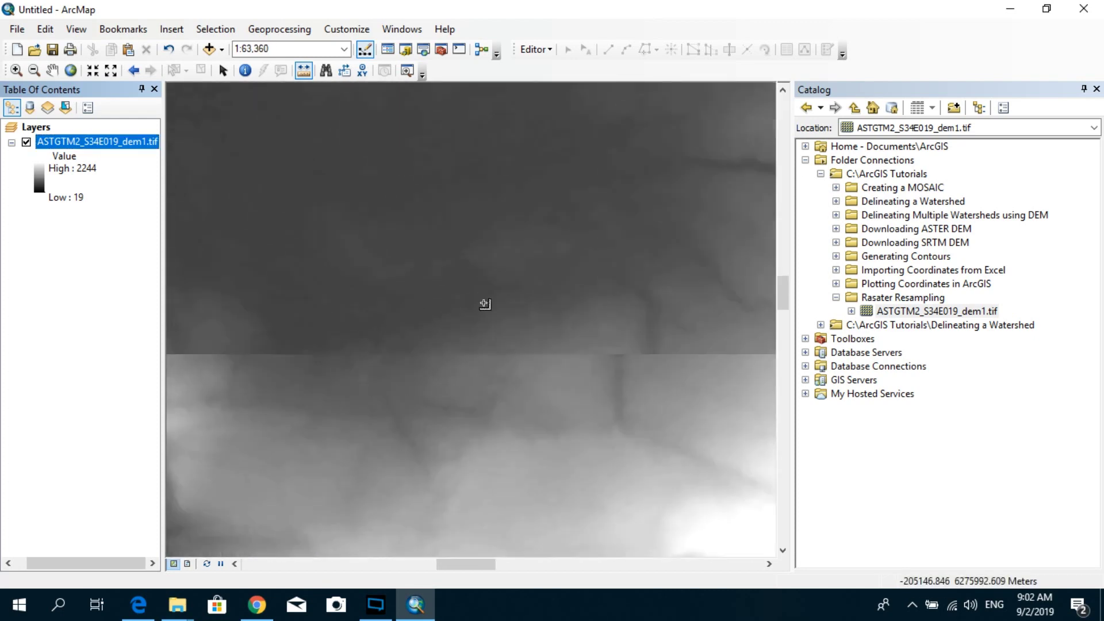
pyautogui.scroll(5, 491, 318)
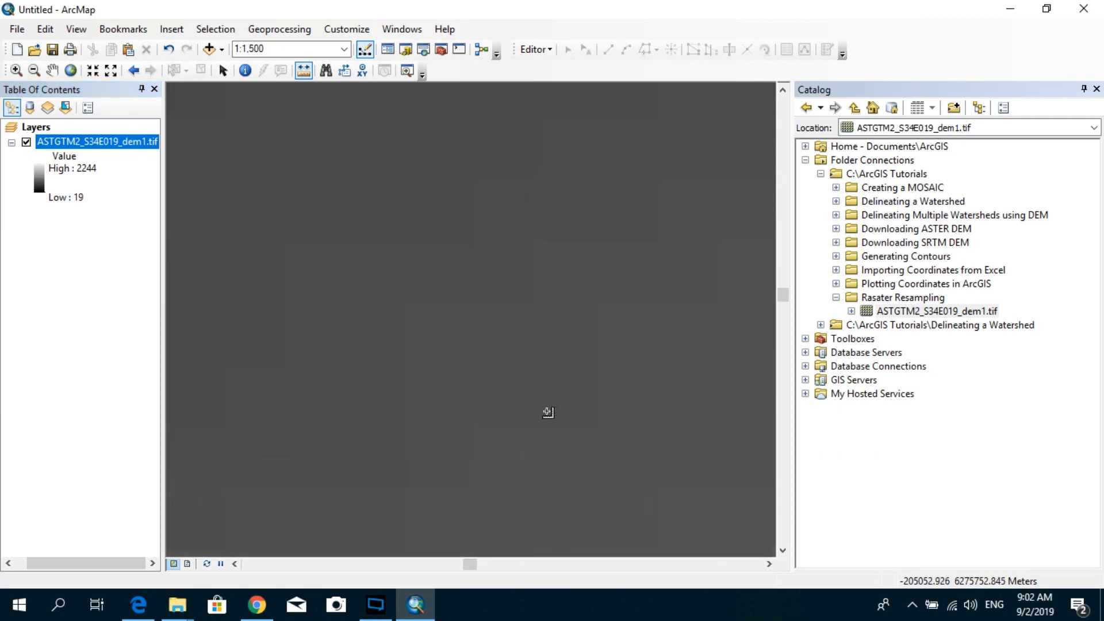
# Apply the rainbow colour ramp to the DEM layer
pyautogui.doubleClick(42, 180)
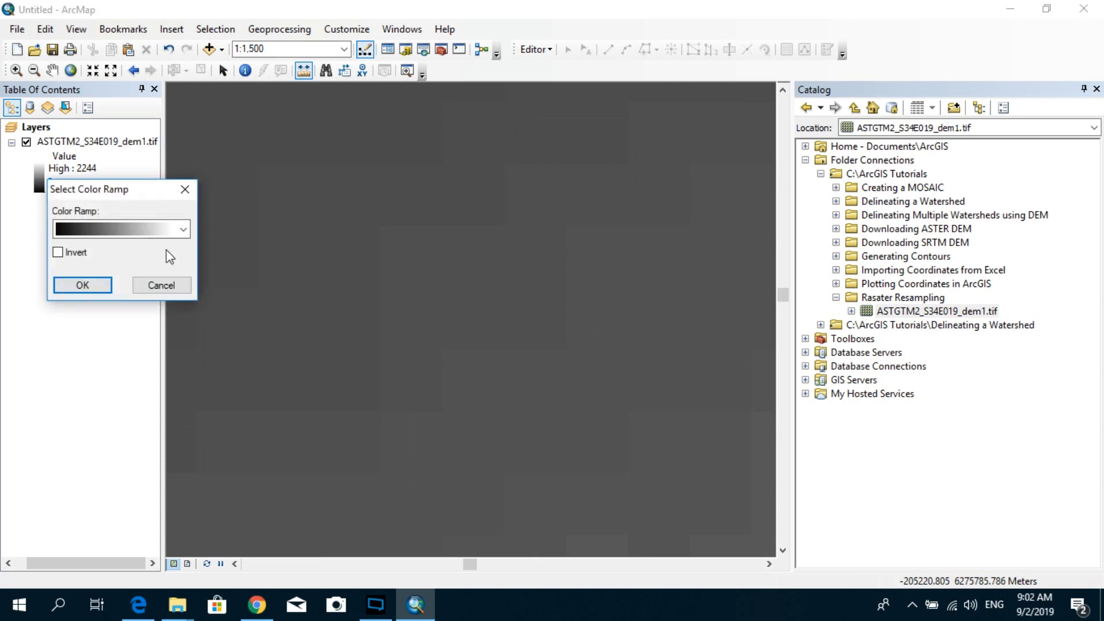
pyautogui.click(157, 232)
pyautogui.click(147, 175)
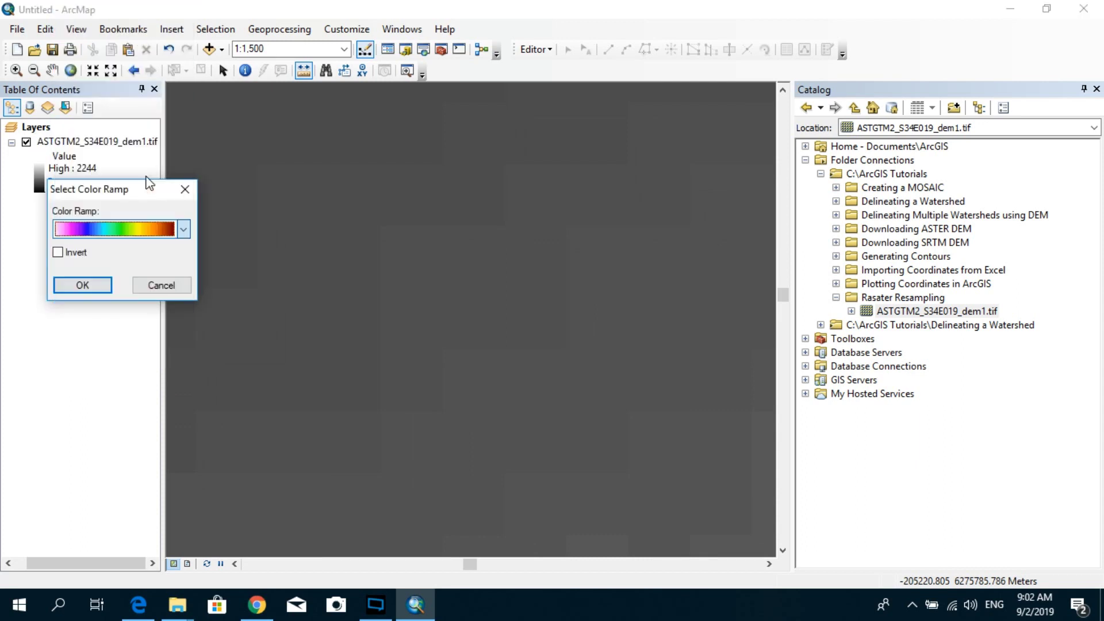
pyautogui.click(103, 285)
# Measure a line across one DEM cell, about 30.43 metres wide
pyautogui.scroll(-2, 384, 426)
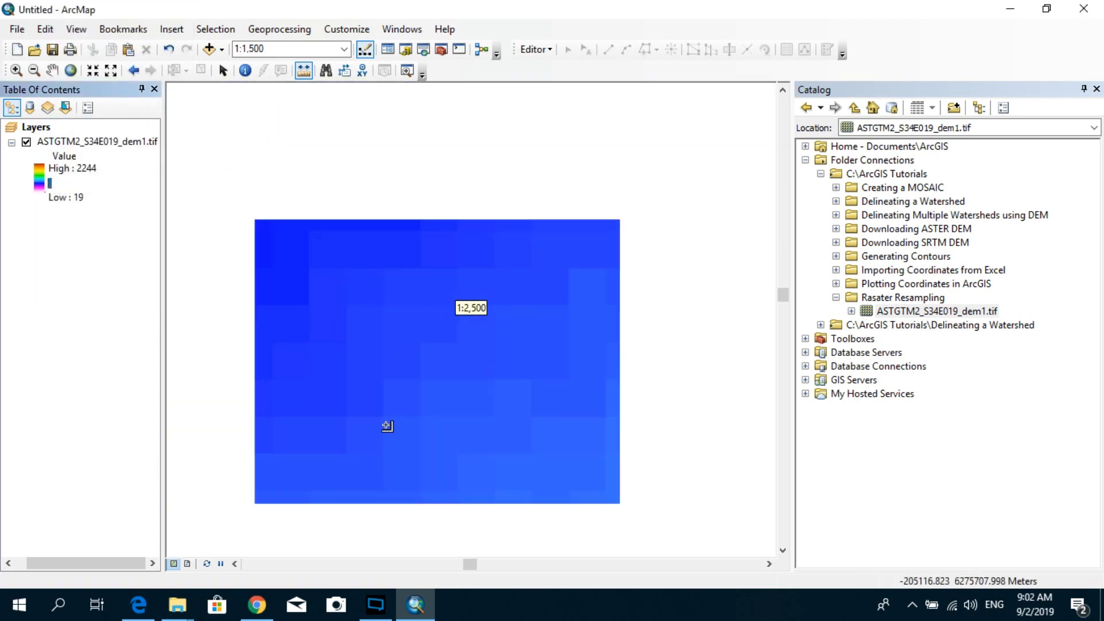
pyautogui.scroll(2, 401, 420)
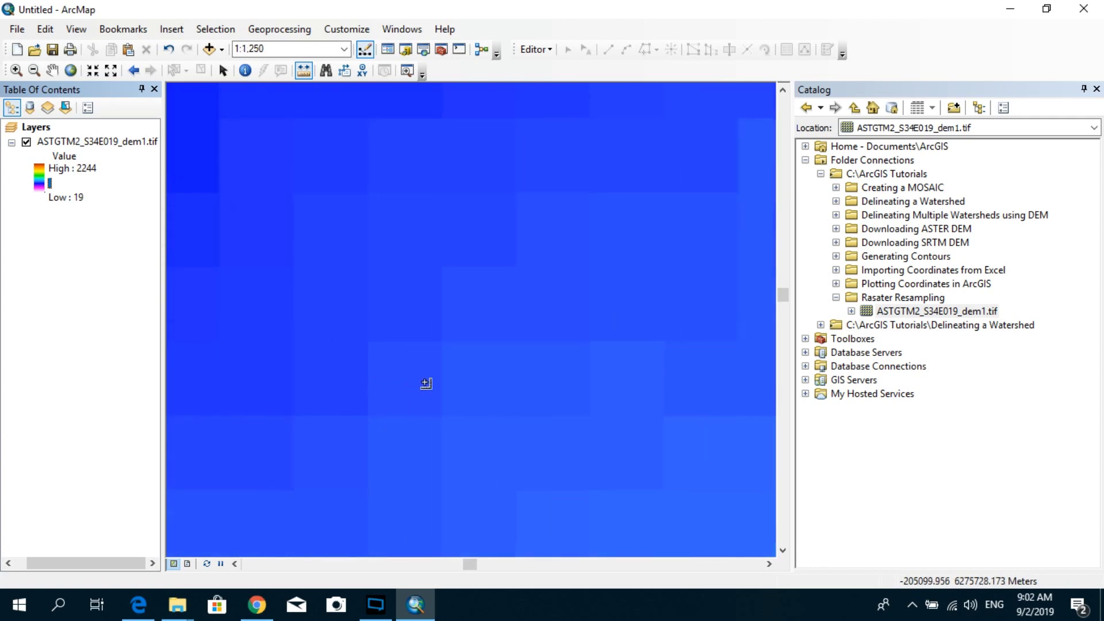
pyautogui.scroll(-1, 567, 338)
pyautogui.scroll(2, 592, 343)
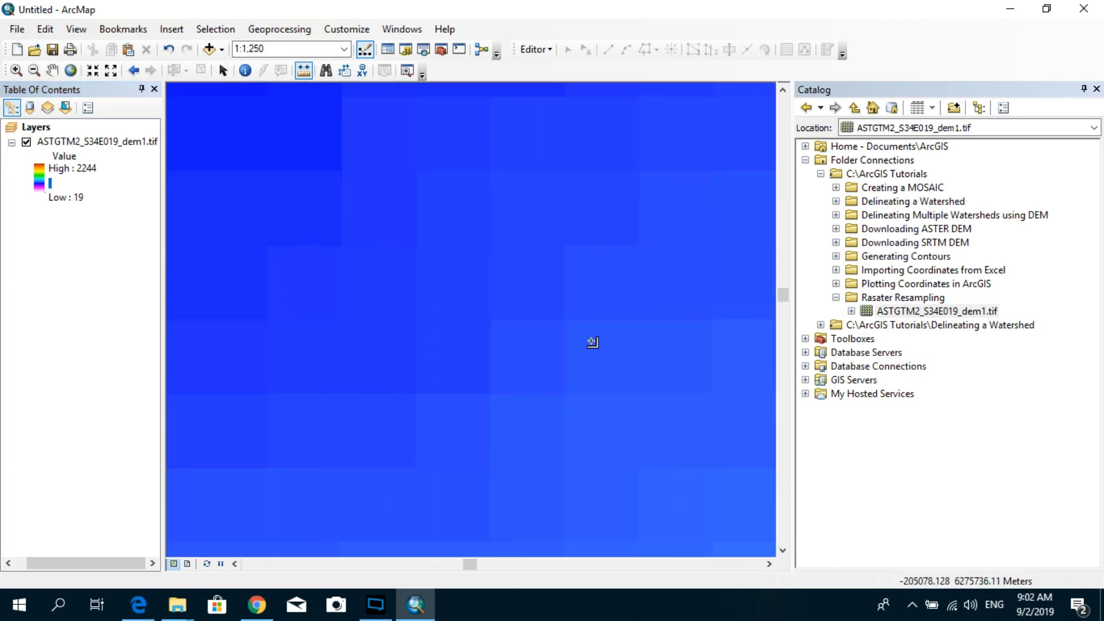
pyautogui.click(303, 71)
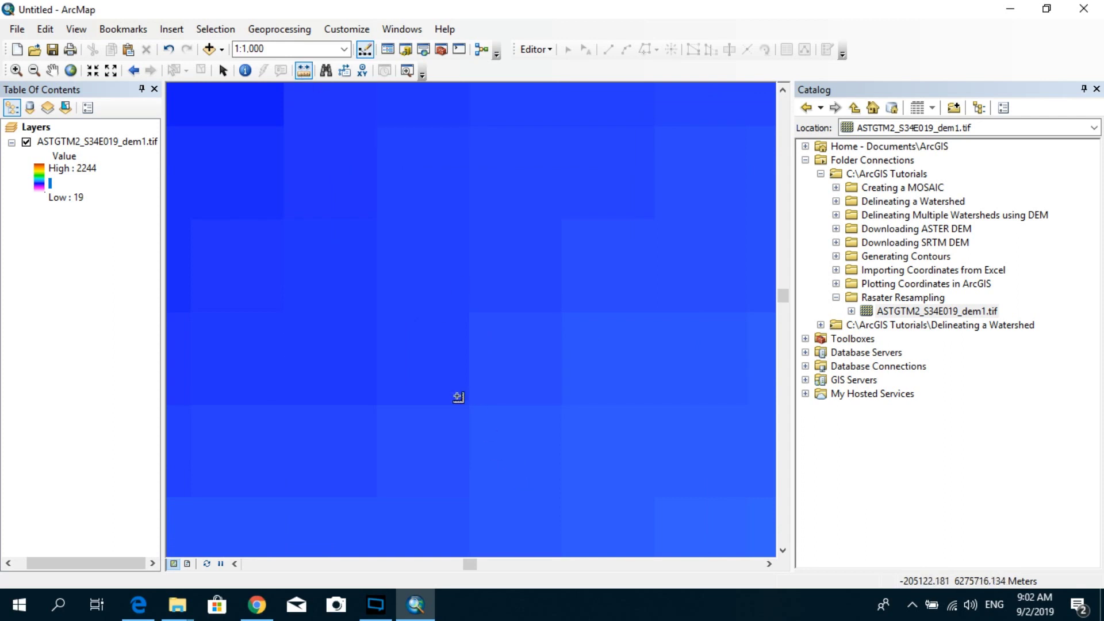
pyautogui.click(470, 392)
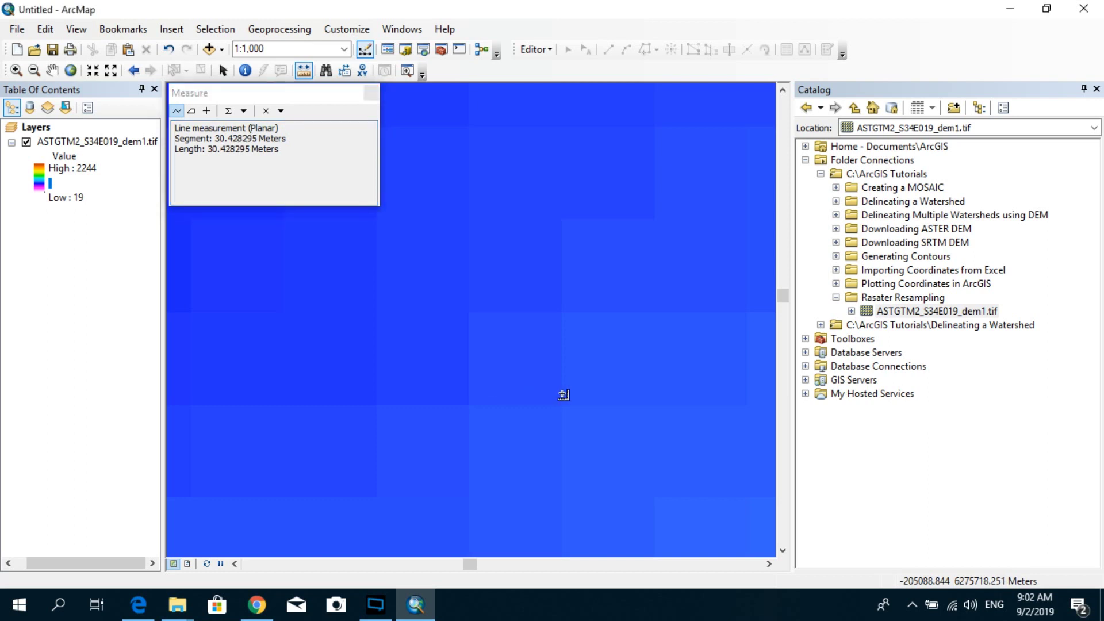
# Read the DEM's 30.36861835 by 30.36861835 cell size in Layer Properties, then view its full extent
pyautogui.click(371, 93)
pyautogui.scroll(-3, 446, 359)
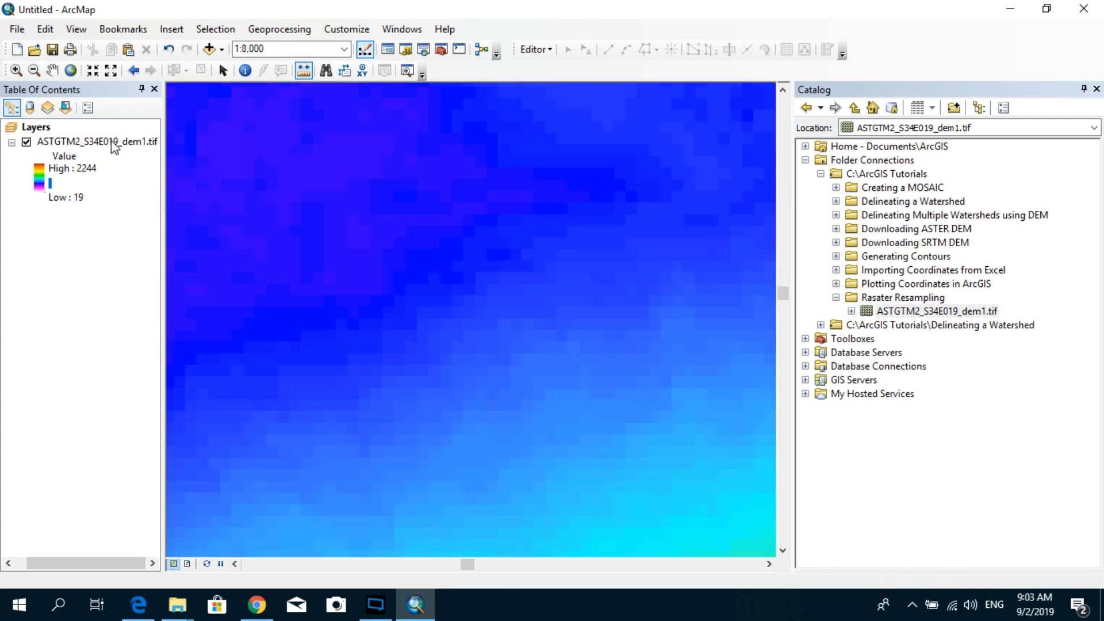
pyautogui.click(109, 140)
pyautogui.rightClick(110, 140)
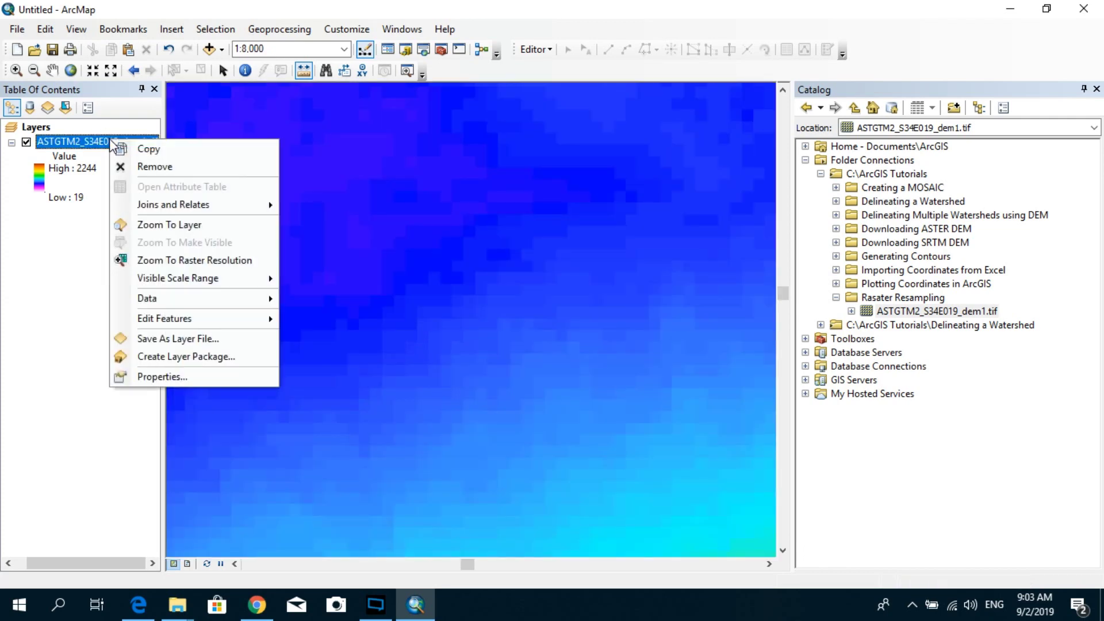
pyautogui.click(215, 383)
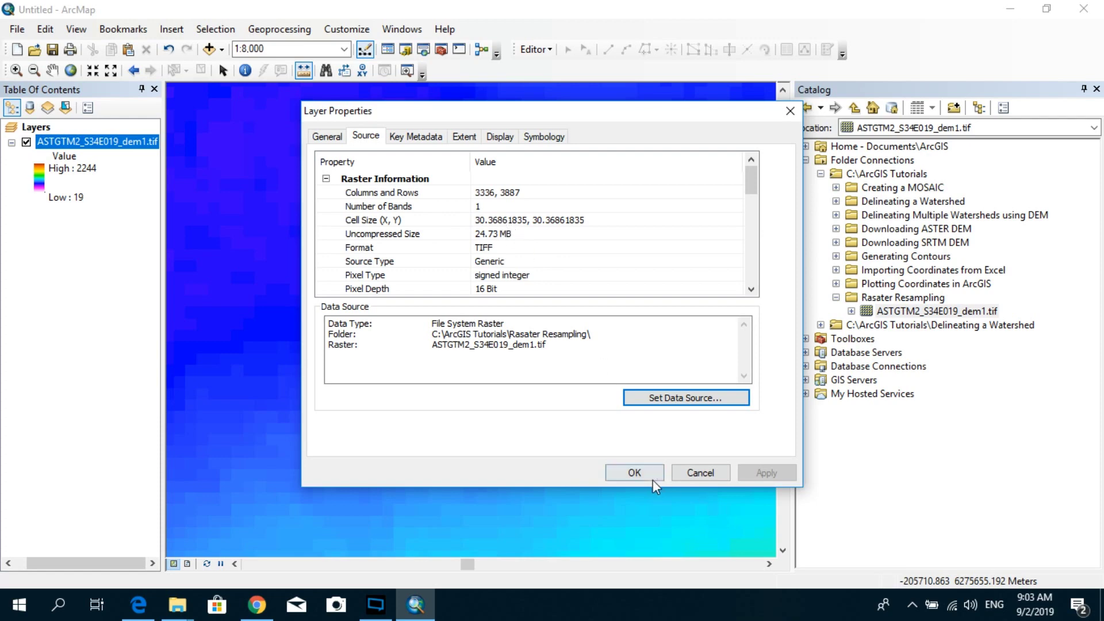
pyautogui.click(634, 472)
pyautogui.scroll(10, 582, 443)
pyautogui.scroll(-3, 605, 335)
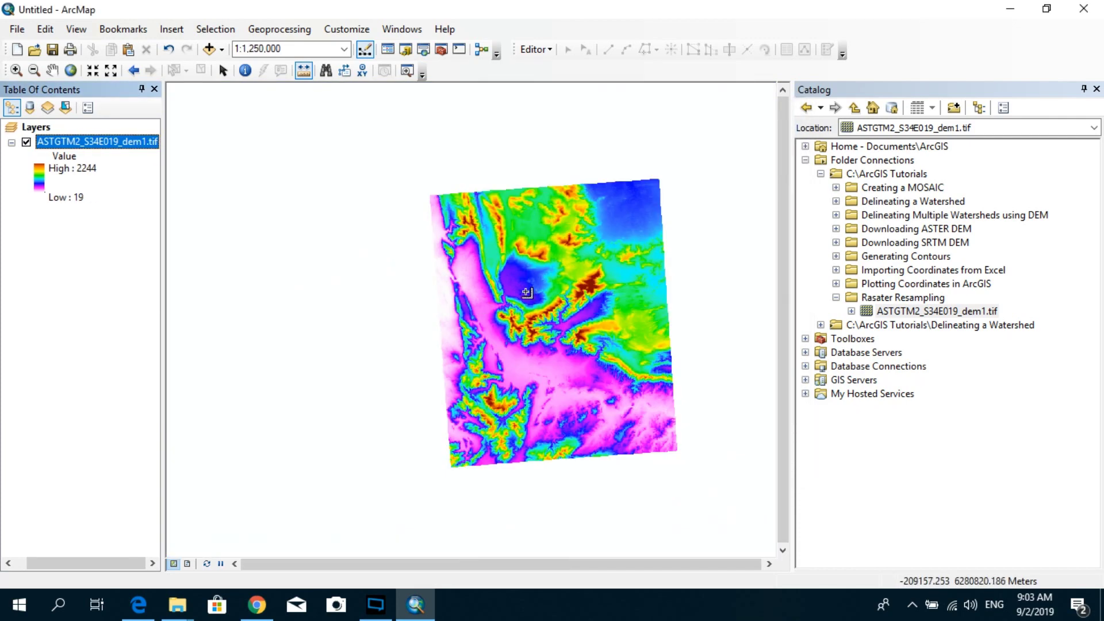
pyautogui.moveTo(661, 343); pyautogui.dragTo(570, 325)
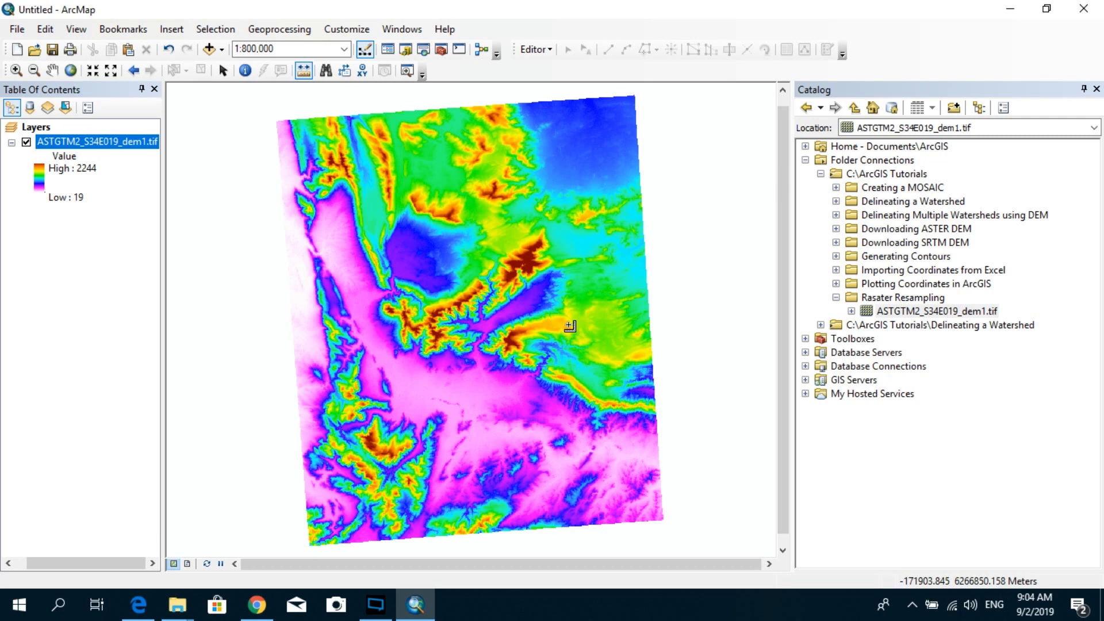
# Search for 'resample' and open the Resample (Data Management) tool
pyautogui.click(423, 50)
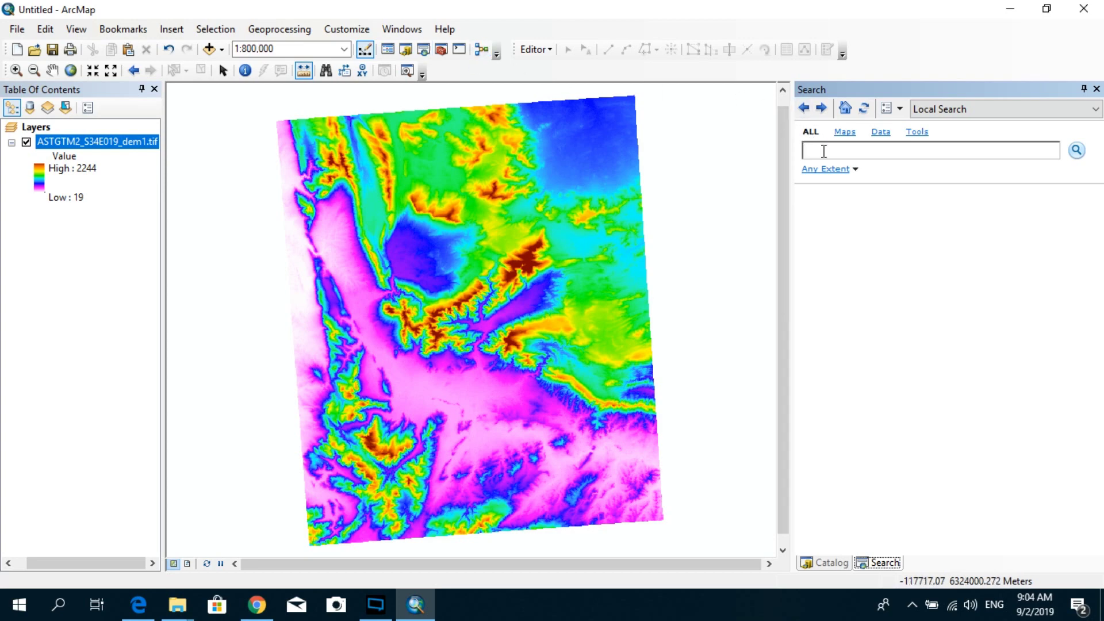
pyautogui.click(823, 151)
pyautogui.write('resample')
pyautogui.press('Return')
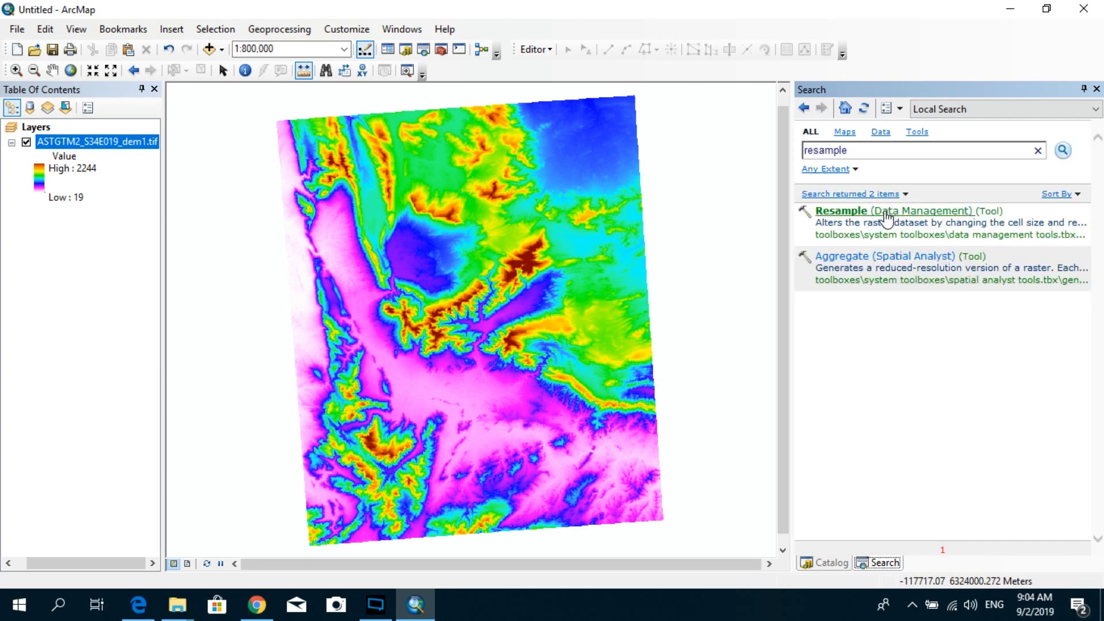
pyautogui.click(887, 213)
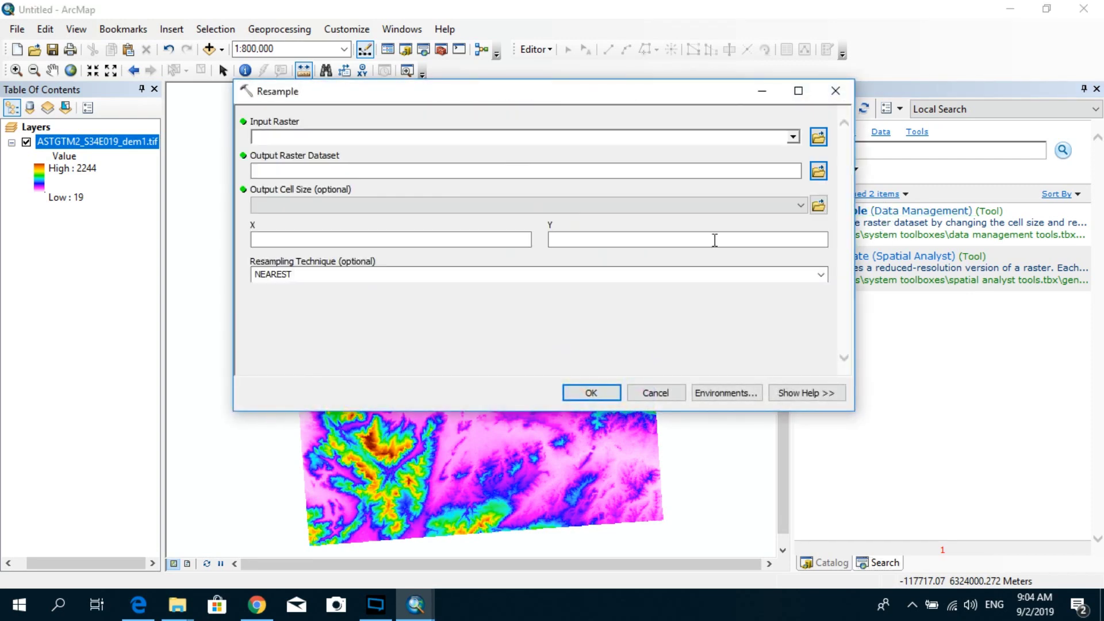
# Set the DEM layer ASTGTM2_S34E019_dem1.tif as the Resample input raster
pyautogui.moveTo(475, 91); pyautogui.dragTo(669, 181)
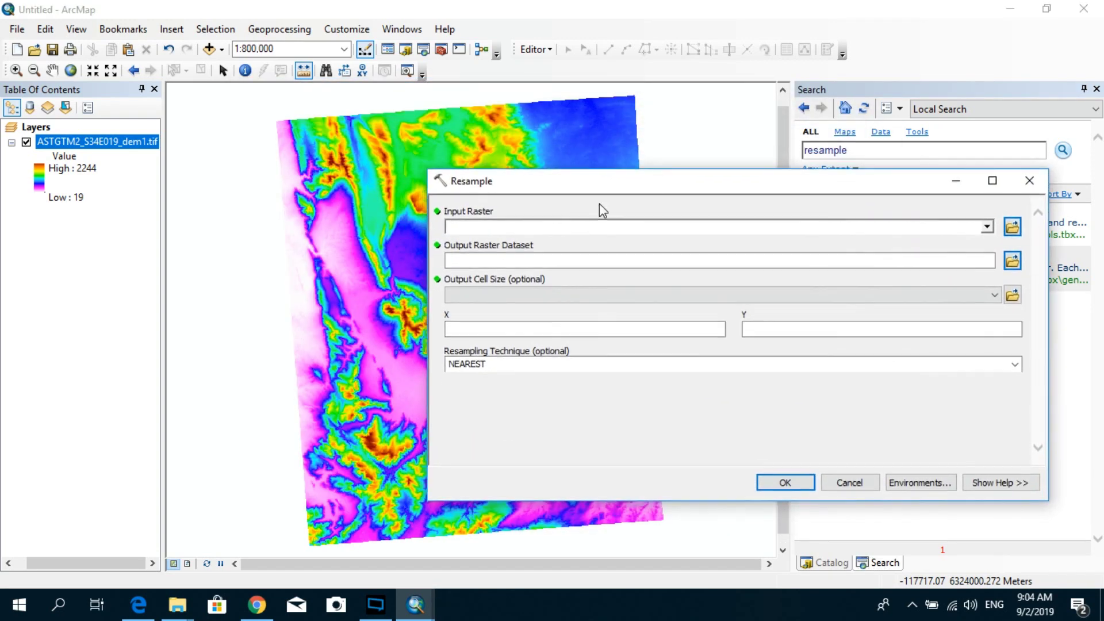
pyautogui.click(113, 144)
pyautogui.moveTo(113, 144); pyautogui.dragTo(491, 229)
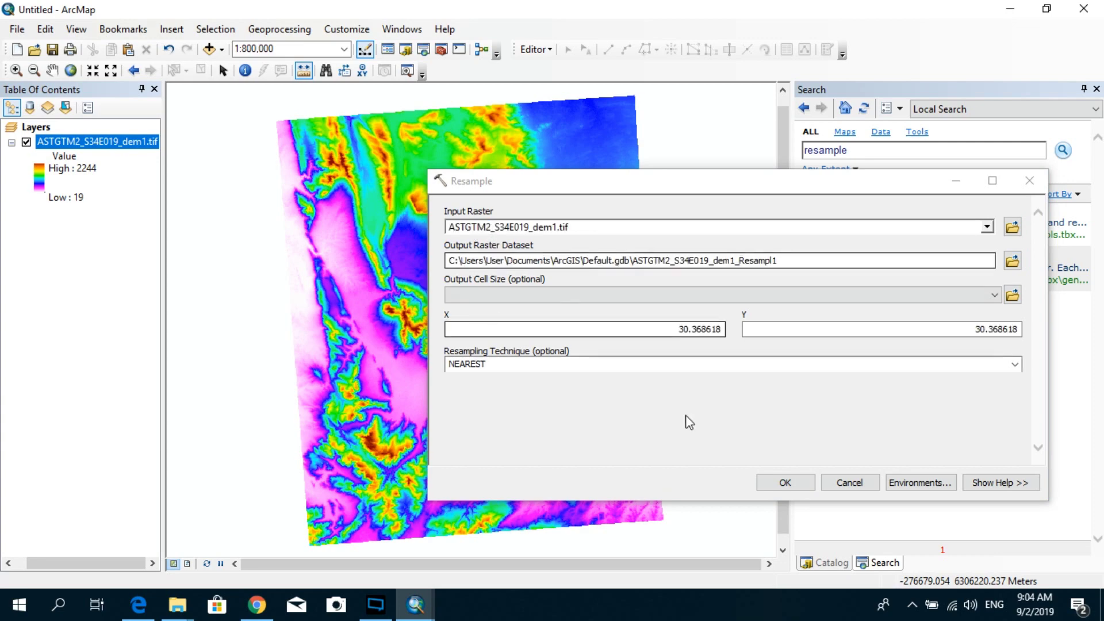
# Set the output cell size to 150 for both X and Y
pyautogui.click(681, 329)
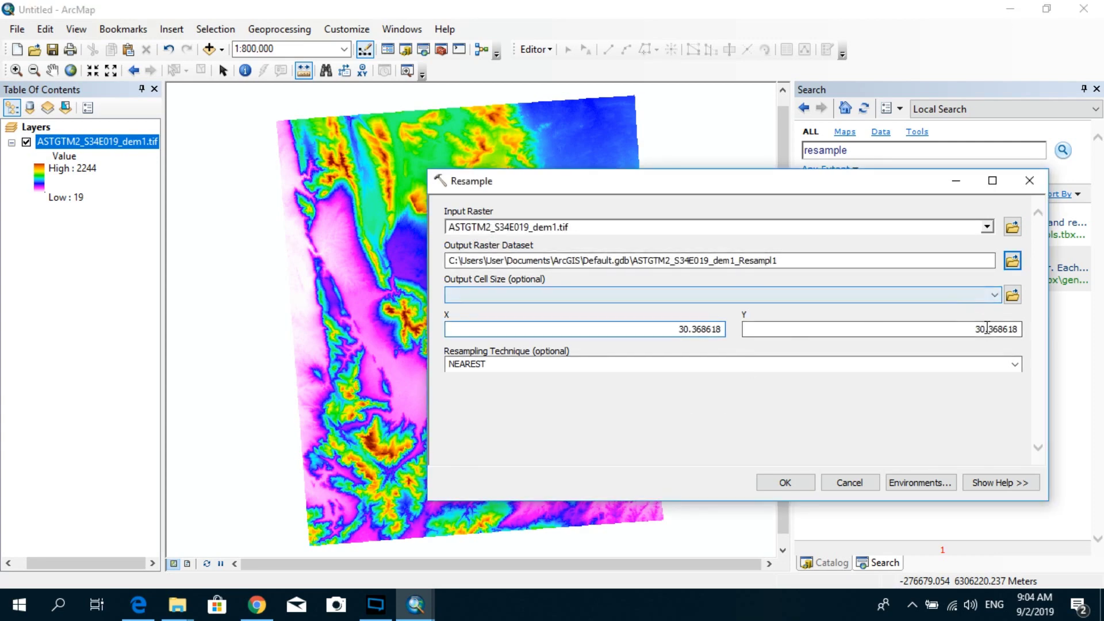
pyautogui.click(707, 329)
pyautogui.click(994, 329)
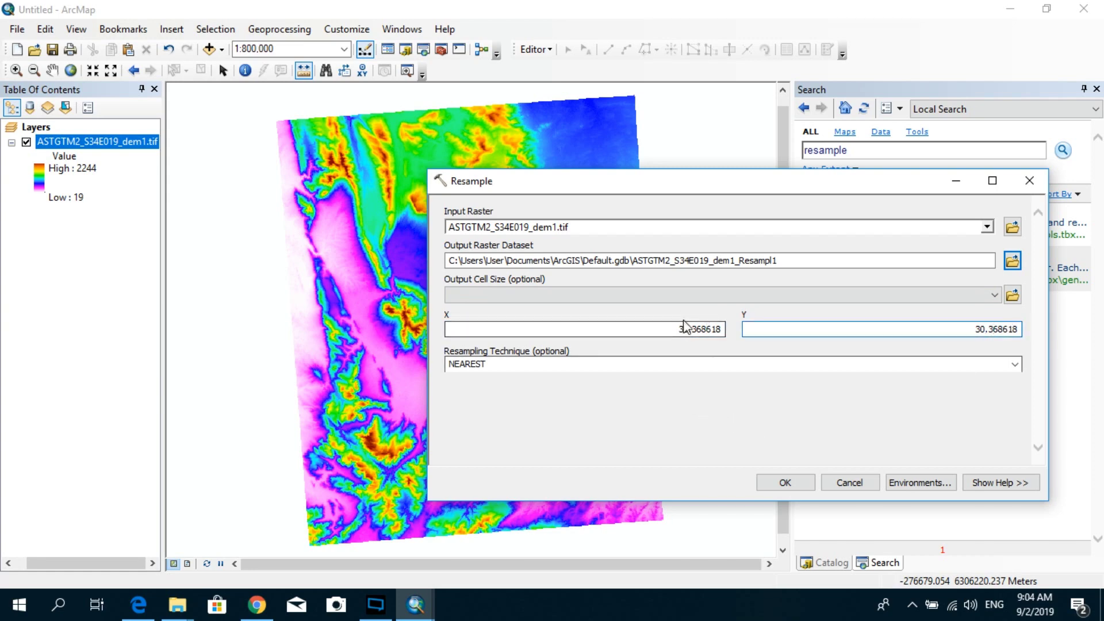
pyautogui.hotkey('shift', 'Tab')
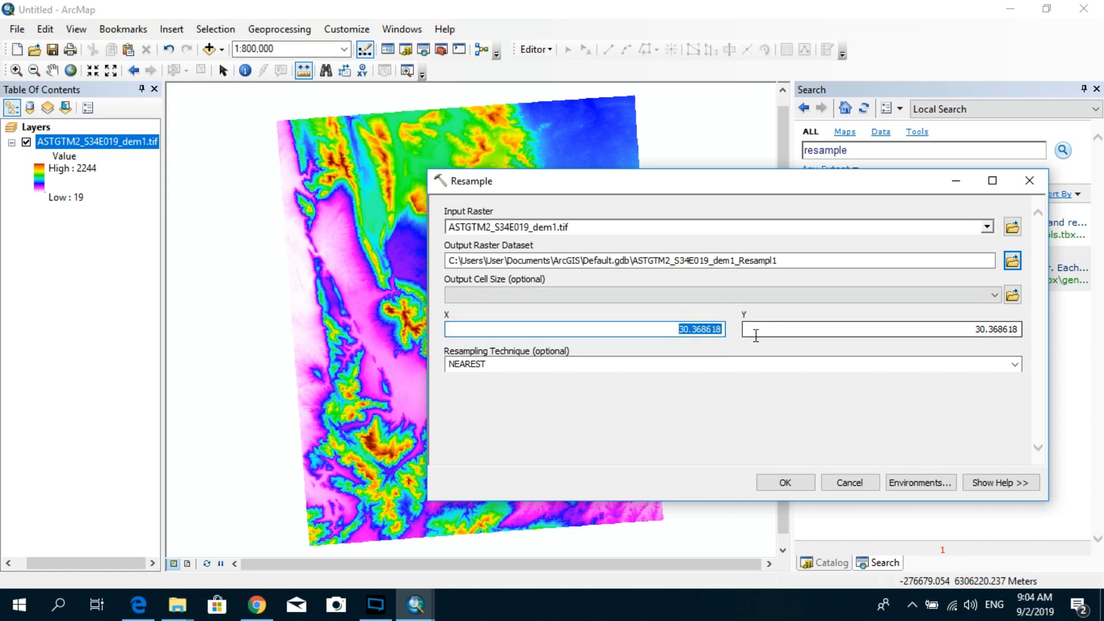
pyautogui.write('150')
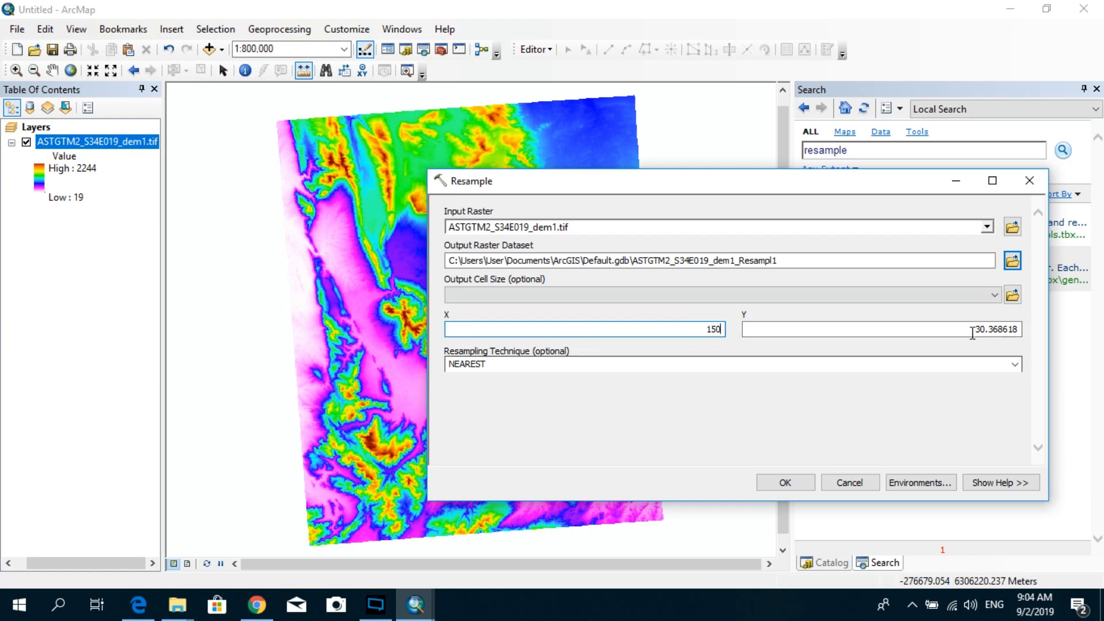
pyautogui.press('Tab')
pyautogui.press('BackSpace')
pyautogui.write('150')
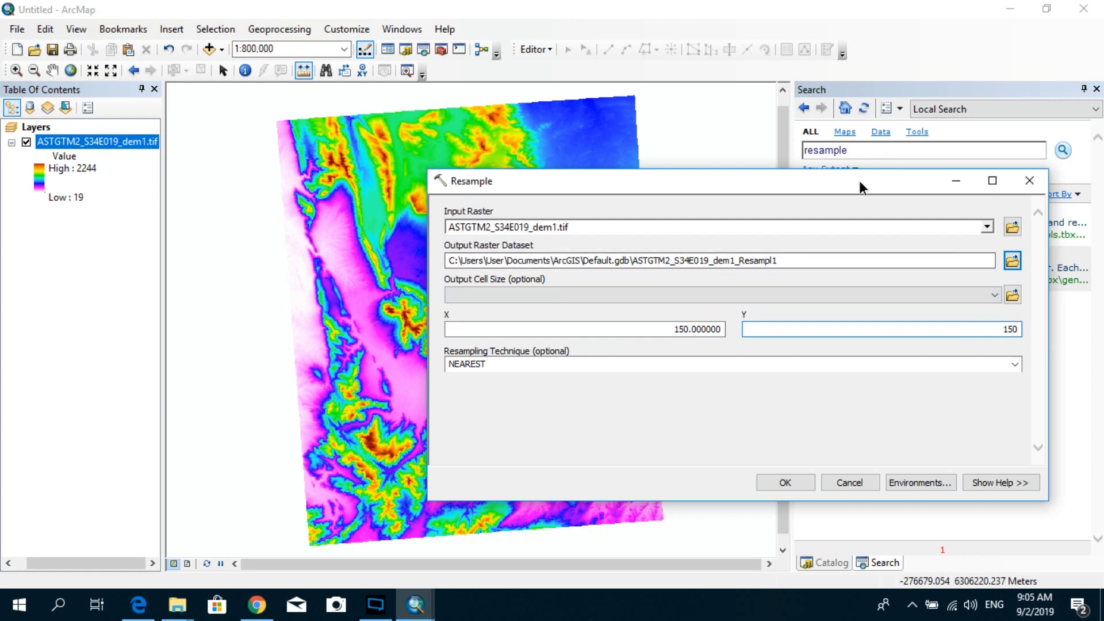
pyautogui.moveTo(860, 184); pyautogui.dragTo(692, 85)
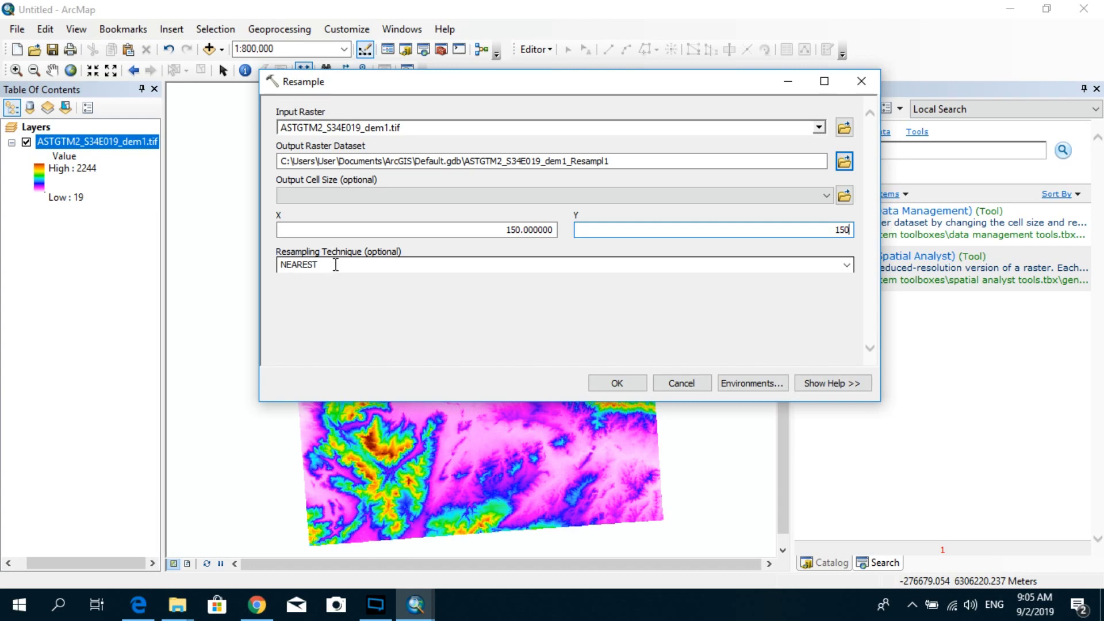
pyautogui.click(847, 265)
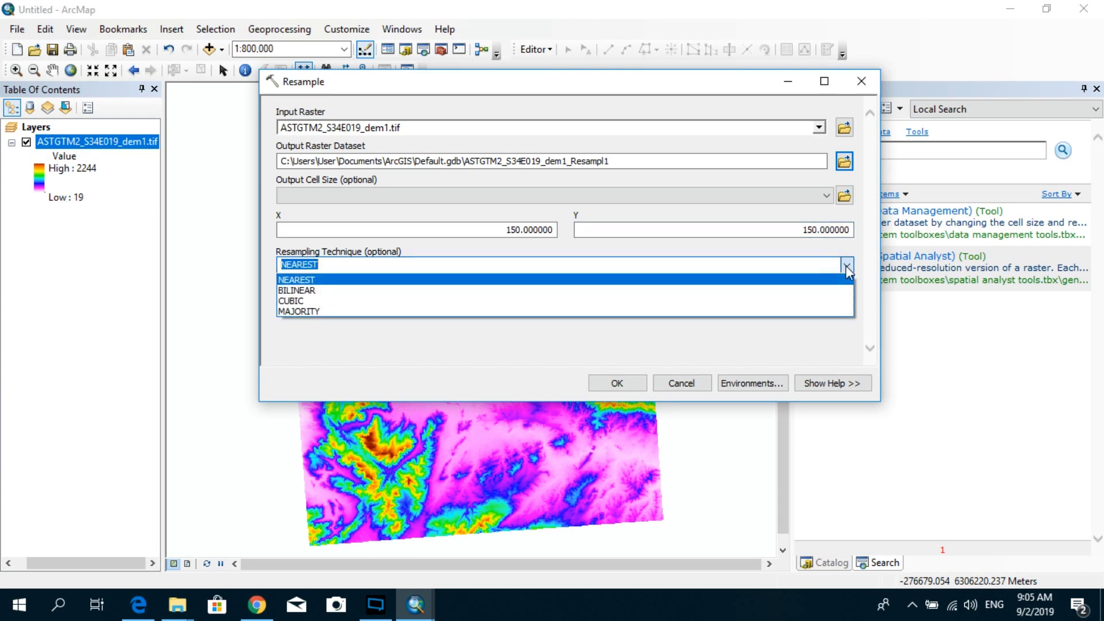
# Keep NEAREST resampling, view its help, and run Resample to create the 150 m layer
pyautogui.click(847, 267)
pyautogui.click(835, 385)
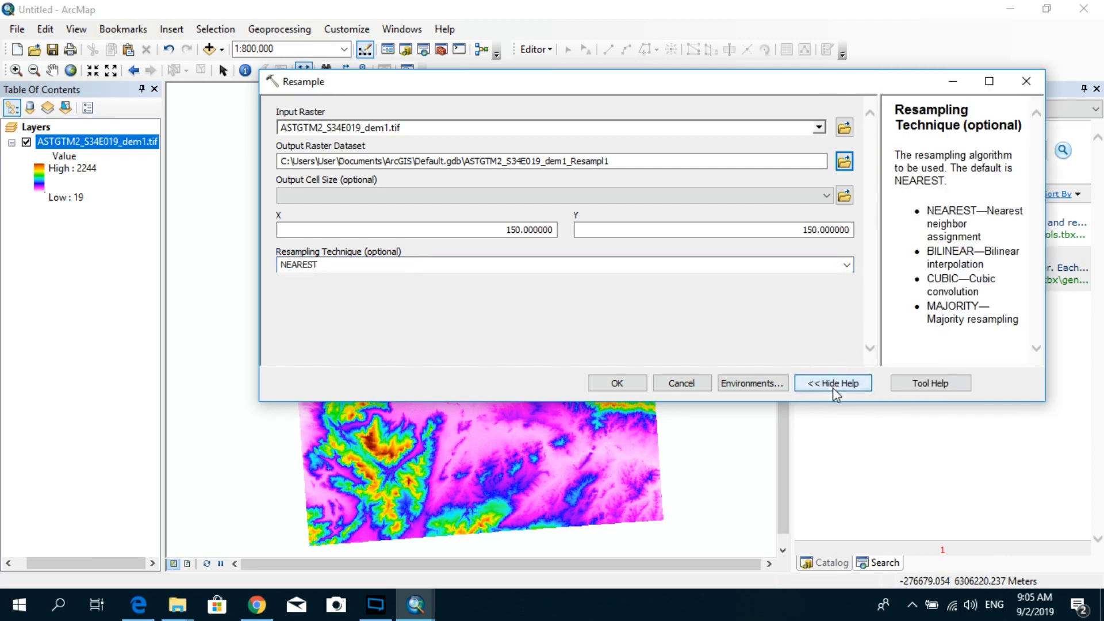
pyautogui.moveTo(776, 81); pyautogui.dragTo(638, 76)
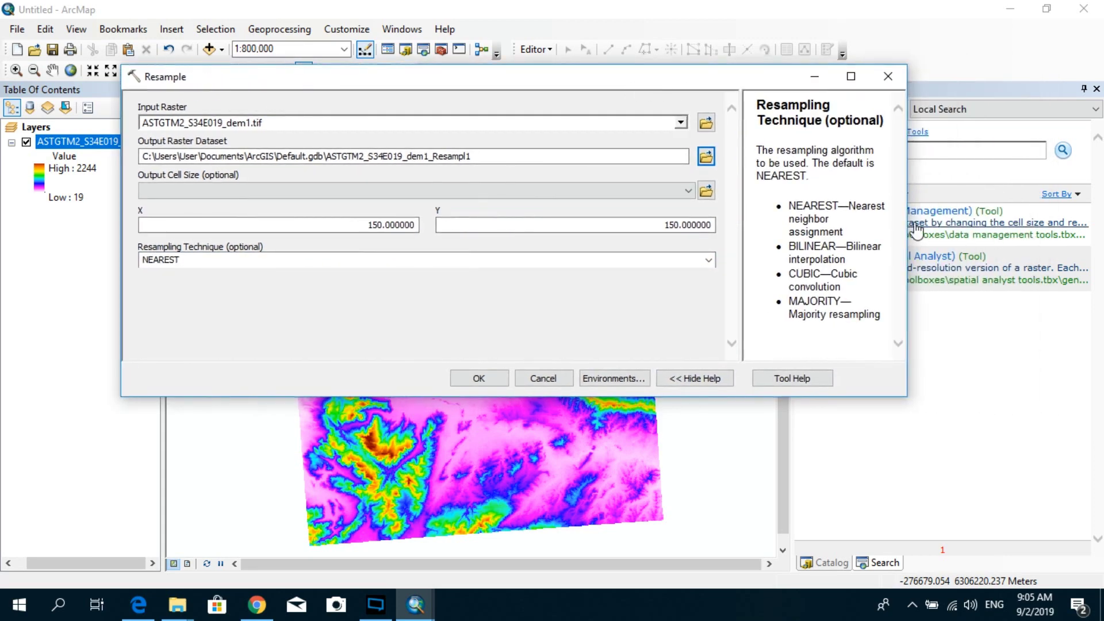
pyautogui.moveTo(906, 221); pyautogui.dragTo(979, 218)
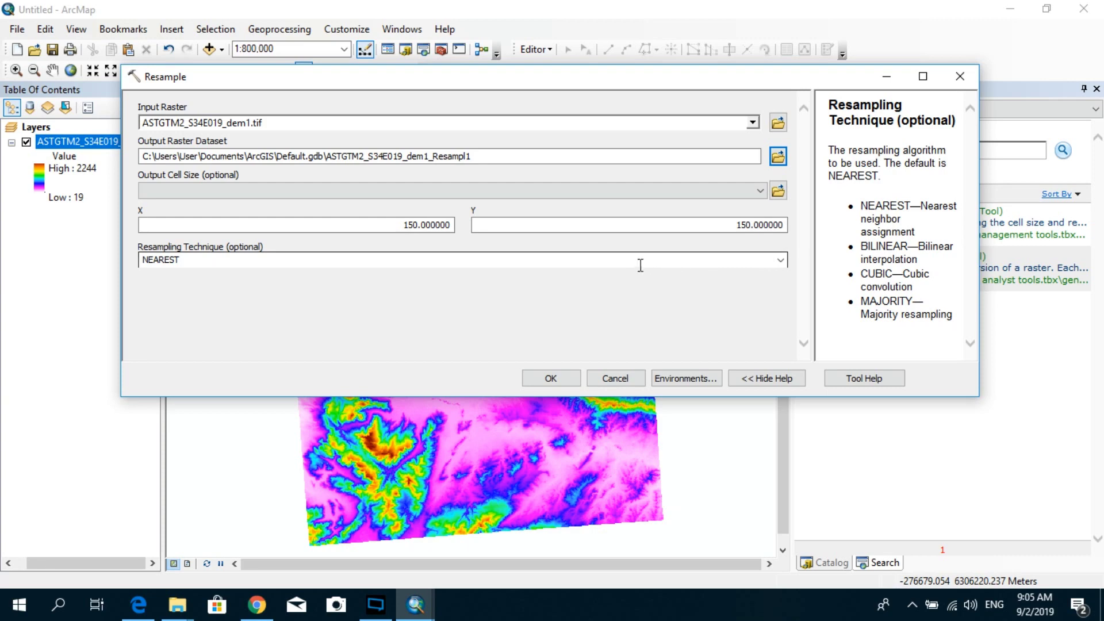
pyautogui.click(559, 380)
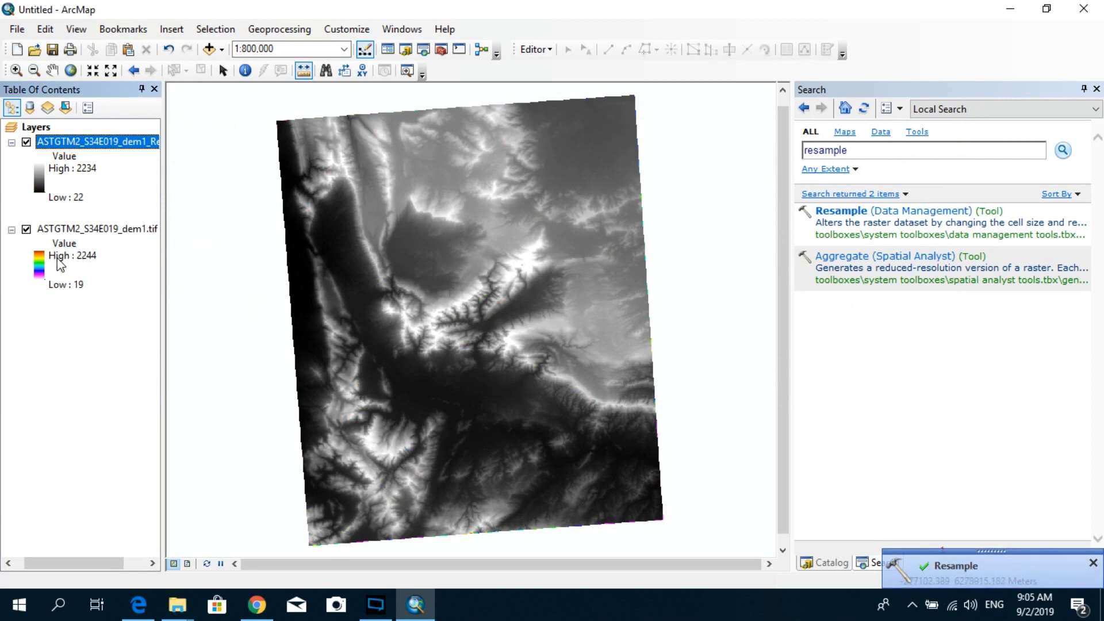
# Hide the original colour DEM, zoom in, and measure one resampled cell at about 149 metres
pyautogui.click(26, 229)
pyautogui.scroll(5, 470, 275)
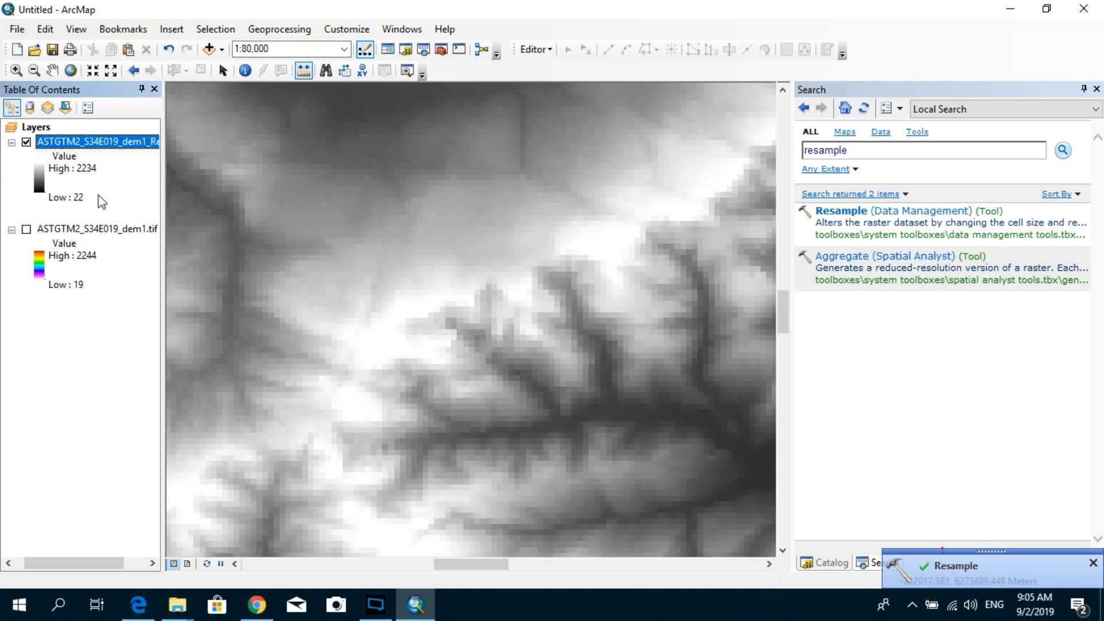
pyautogui.scroll(2, 451, 260)
pyautogui.scroll(3, 450, 259)
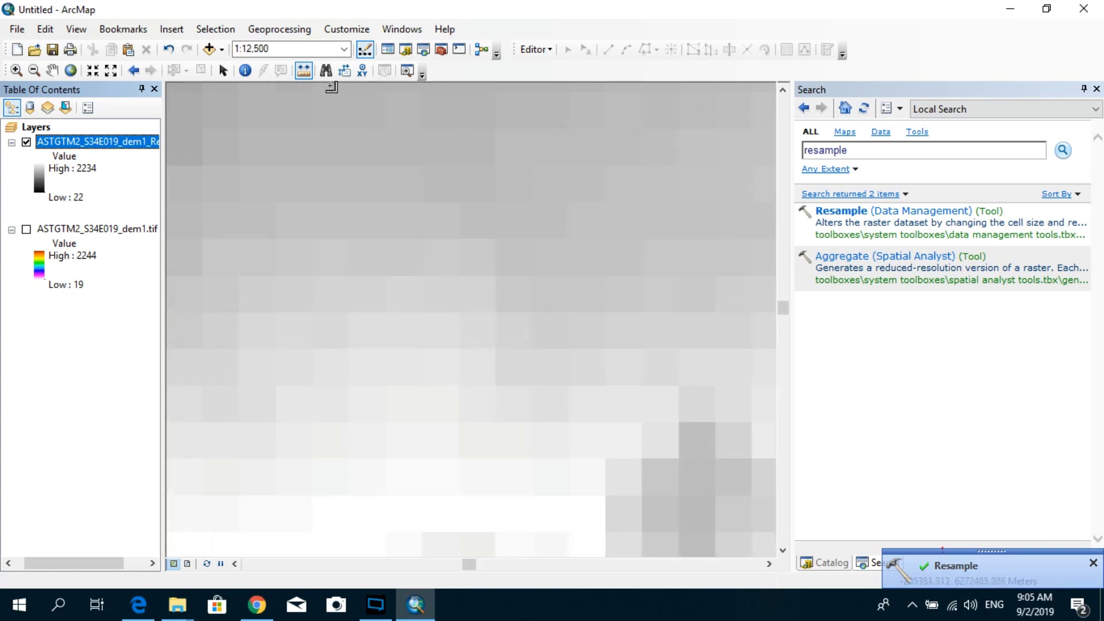
pyautogui.click(460, 341)
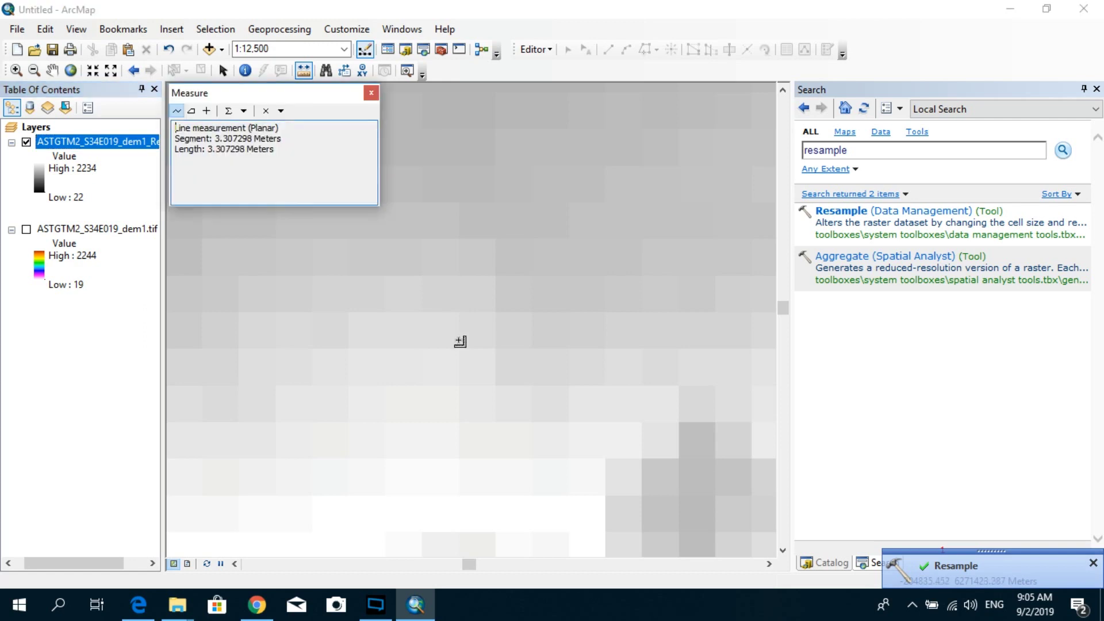
pyautogui.doubleClick(498, 340)
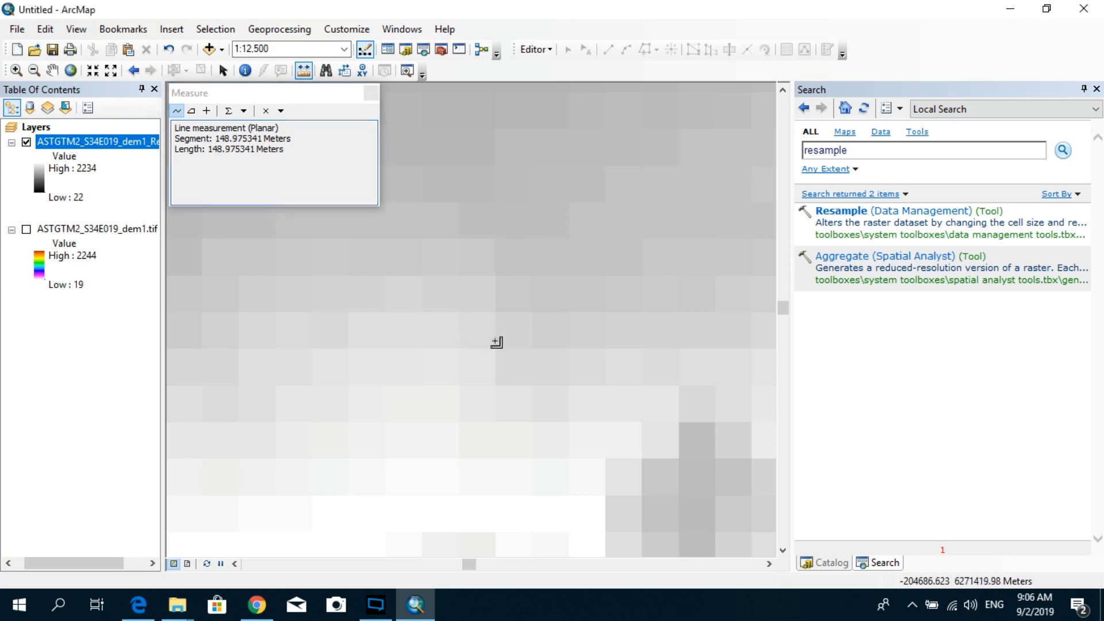
# Check the resampled layer's 150 by 150 cell size in its properties, then zoom out to the full DEM
pyautogui.click(371, 92)
pyautogui.rightClick(119, 143)
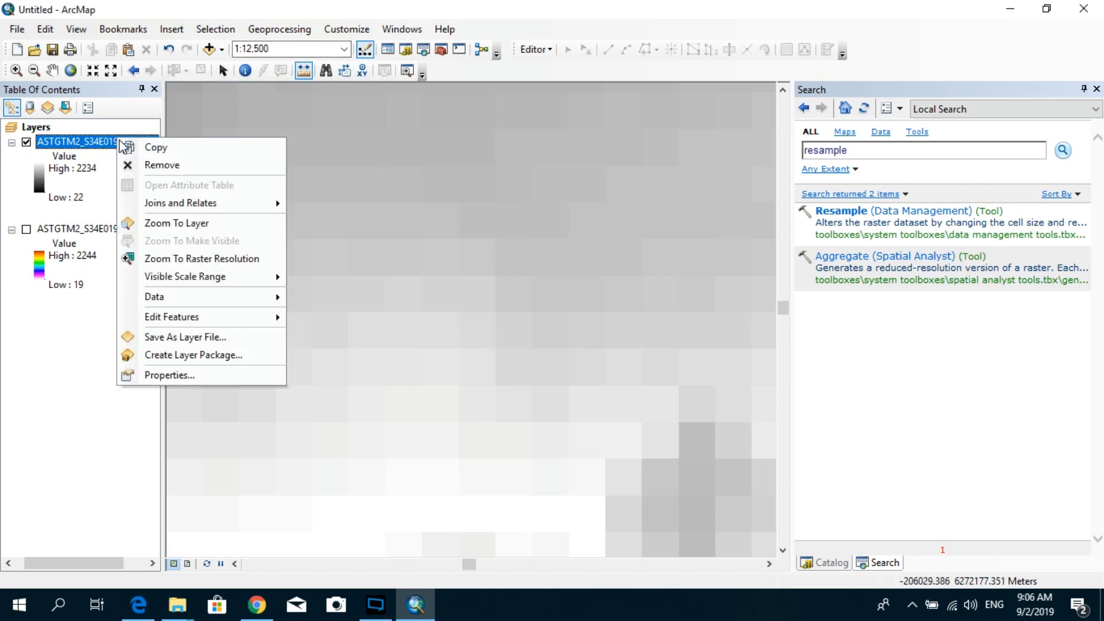
pyautogui.click(220, 374)
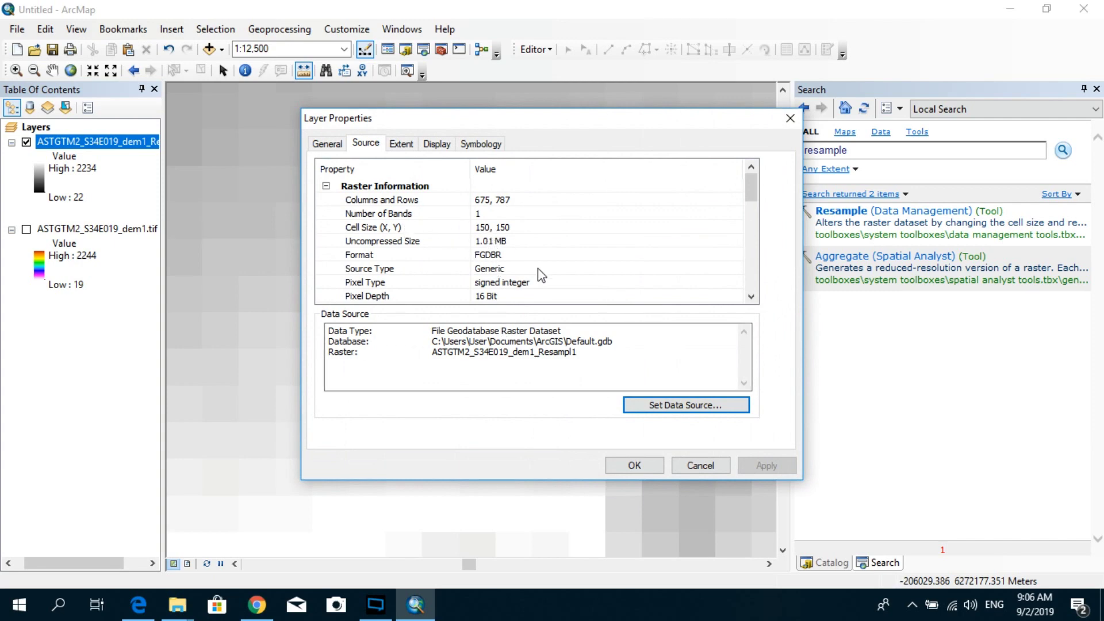
pyautogui.click(634, 464)
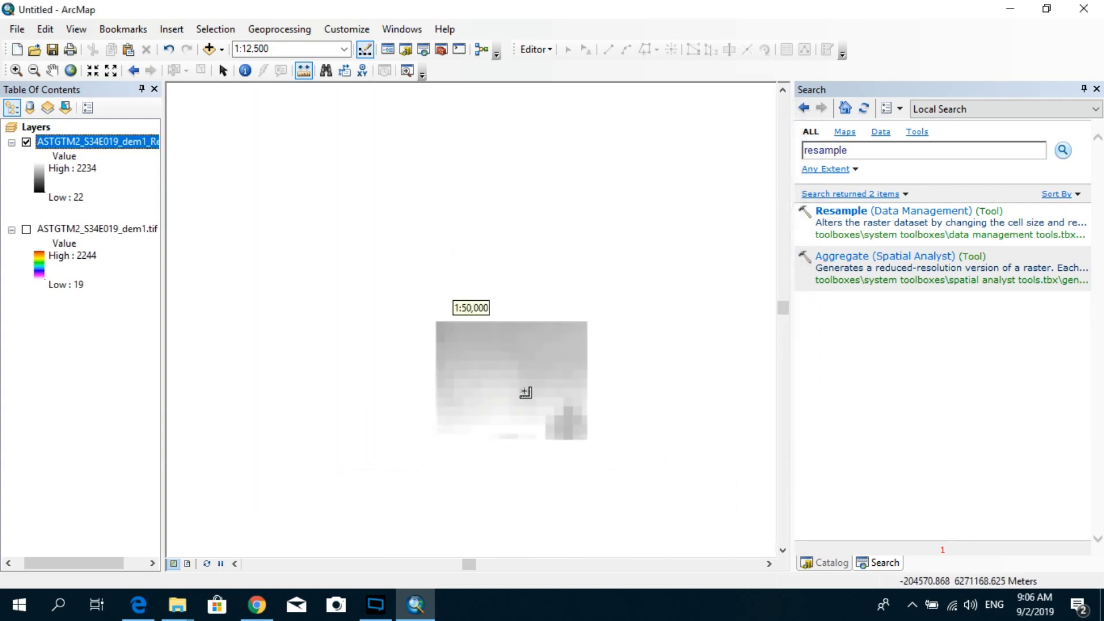
pyautogui.scroll(-3, 526, 392)
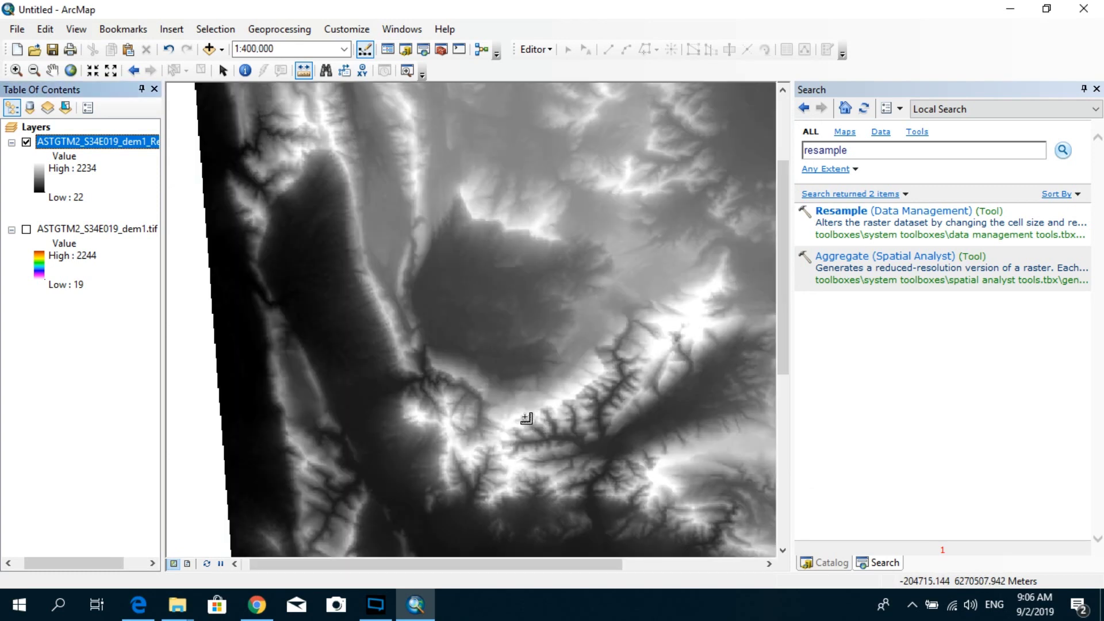
pyautogui.scroll(-1, 526, 418)
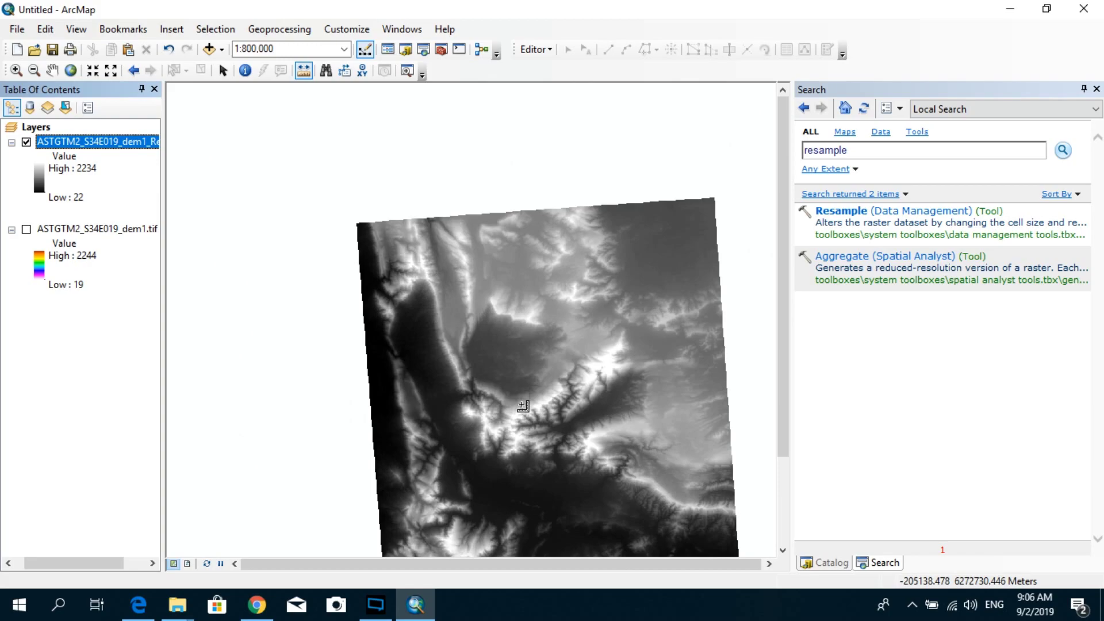